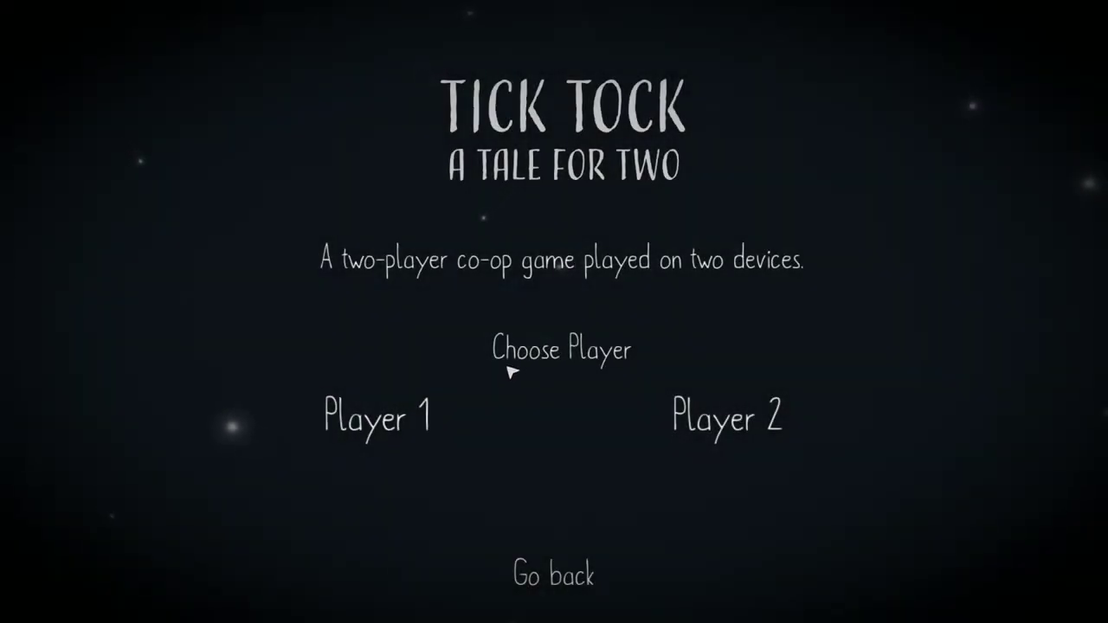
# Choose Player 2 on the Choose Player screen to begin playing
pyautogui.click(684, 416)
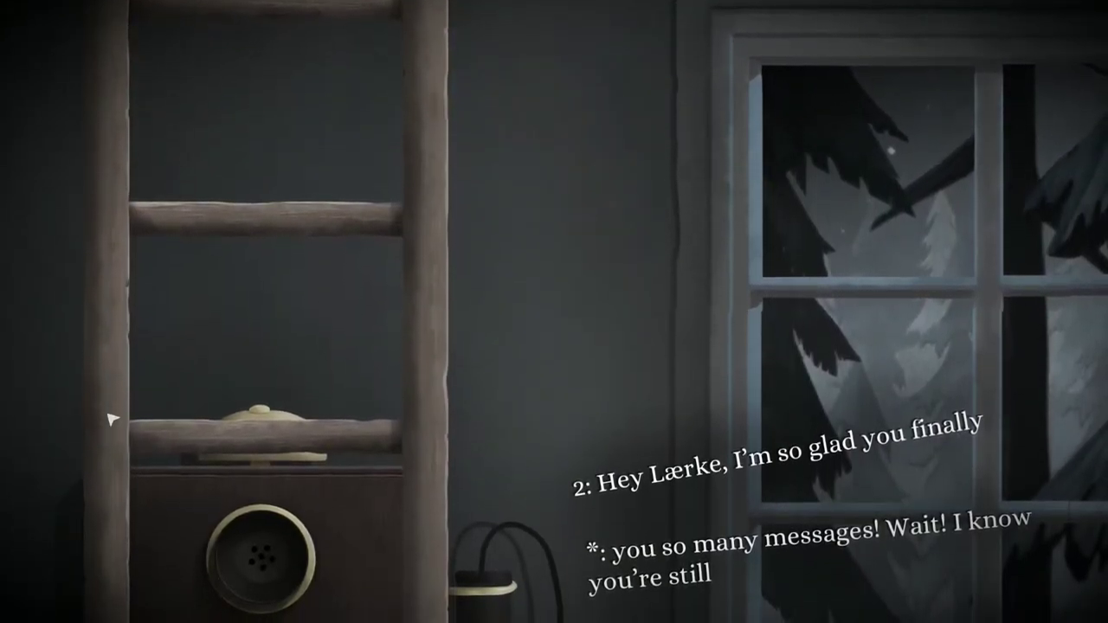
pyautogui.scroll(-5, 113, 420)
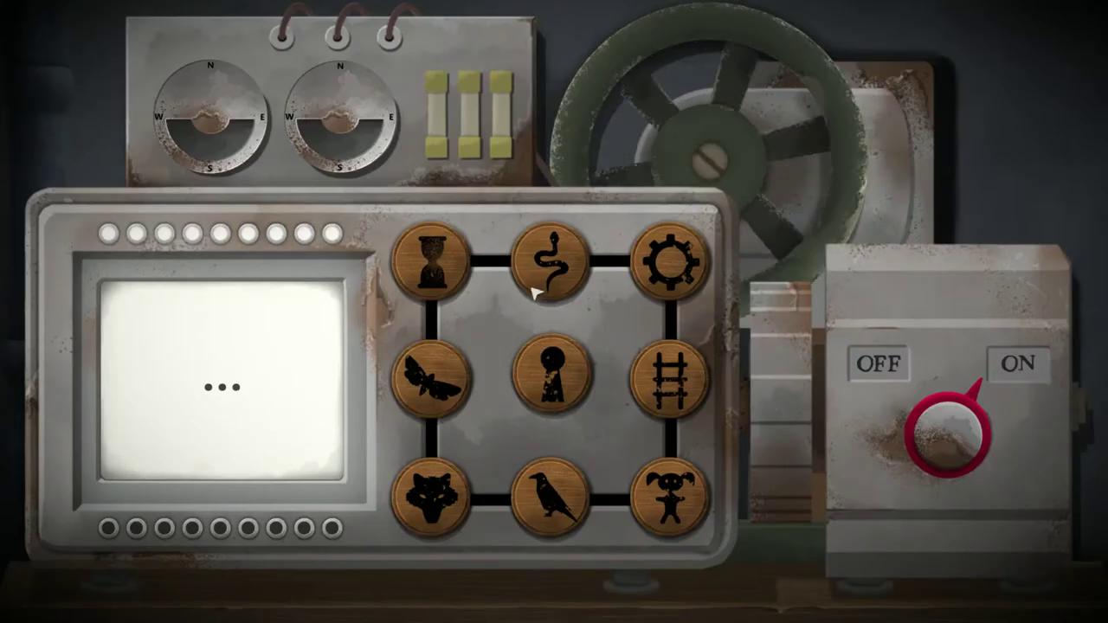
# Enter snake, wolf, crow and snake on the symbol machine
pyautogui.click(549, 269)
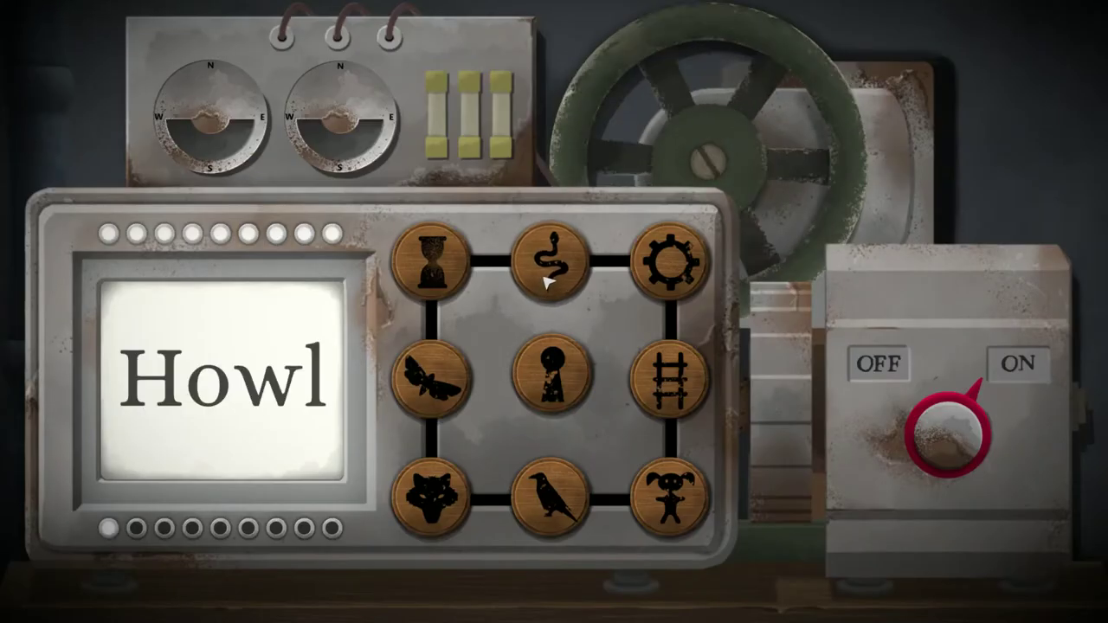
pyautogui.click(431, 494)
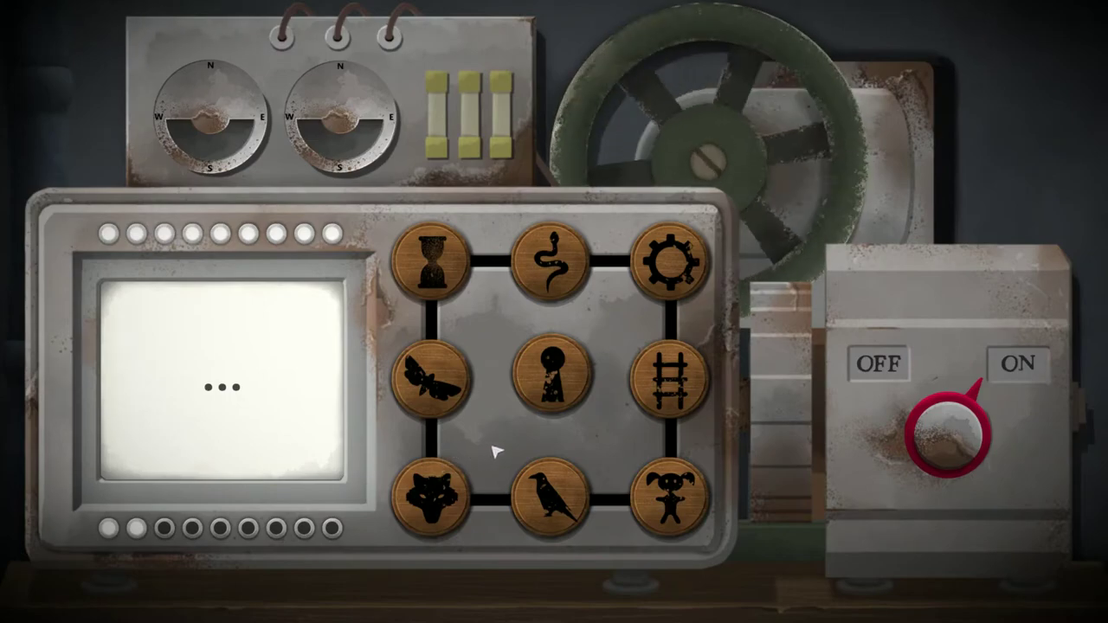
pyautogui.click(550, 492)
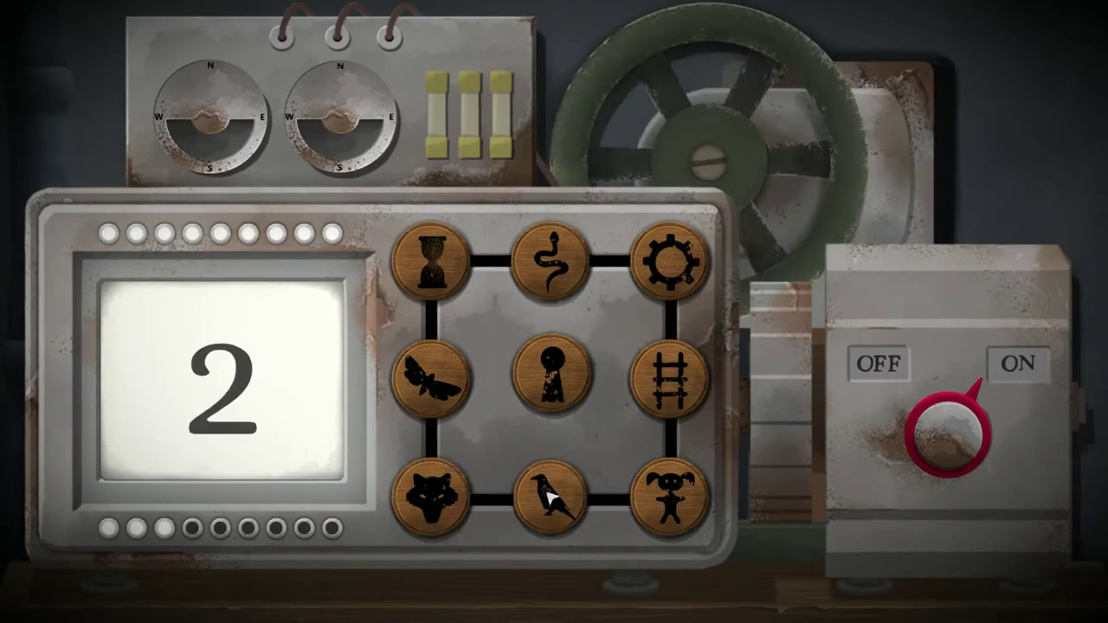
pyautogui.click(554, 268)
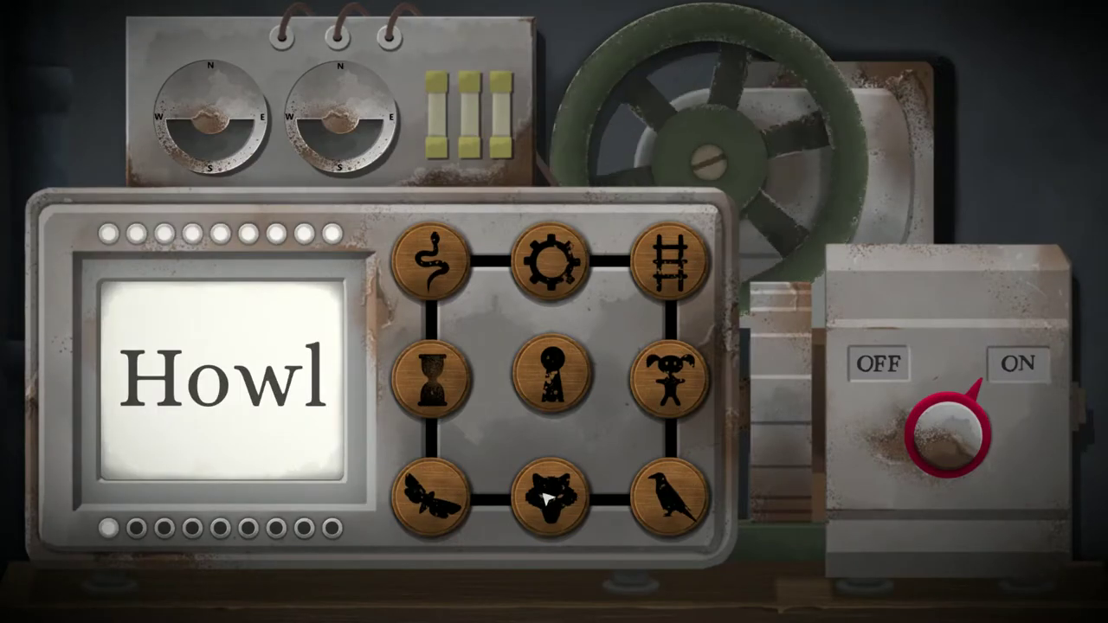
# Enter wolf, crow, snake, girl and moth on the symbol machine
pyautogui.click(548, 498)
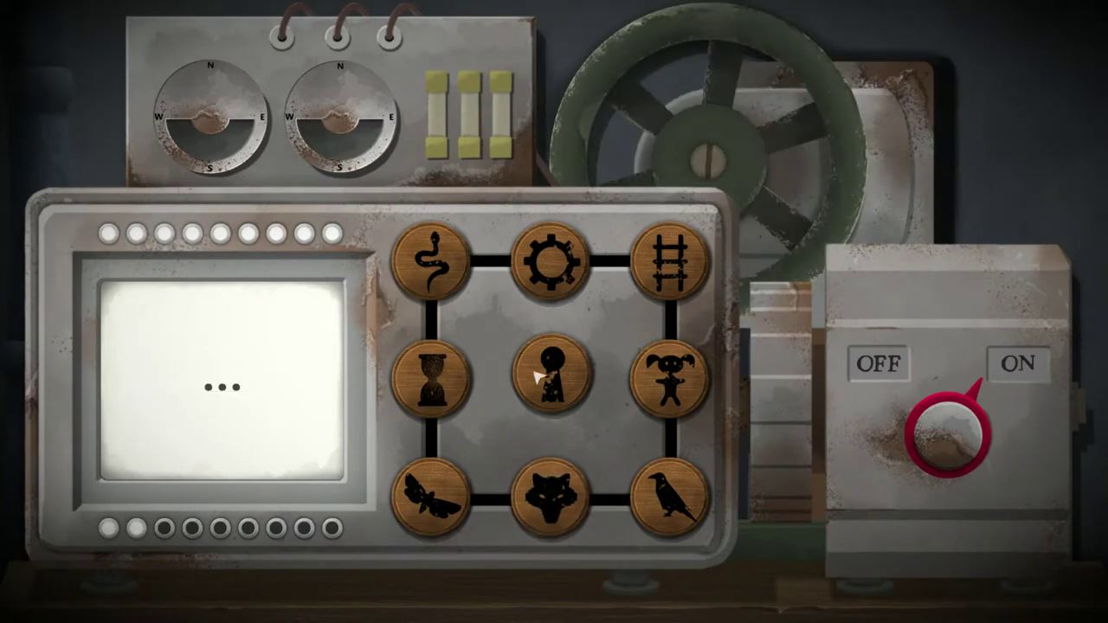
pyautogui.click(684, 489)
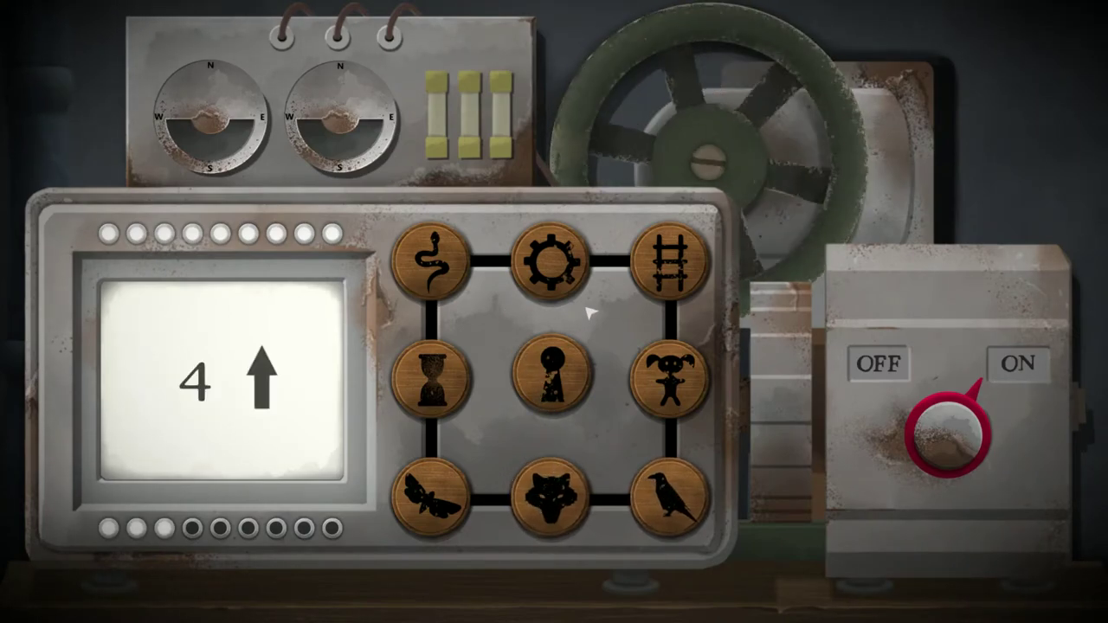
pyautogui.click(429, 277)
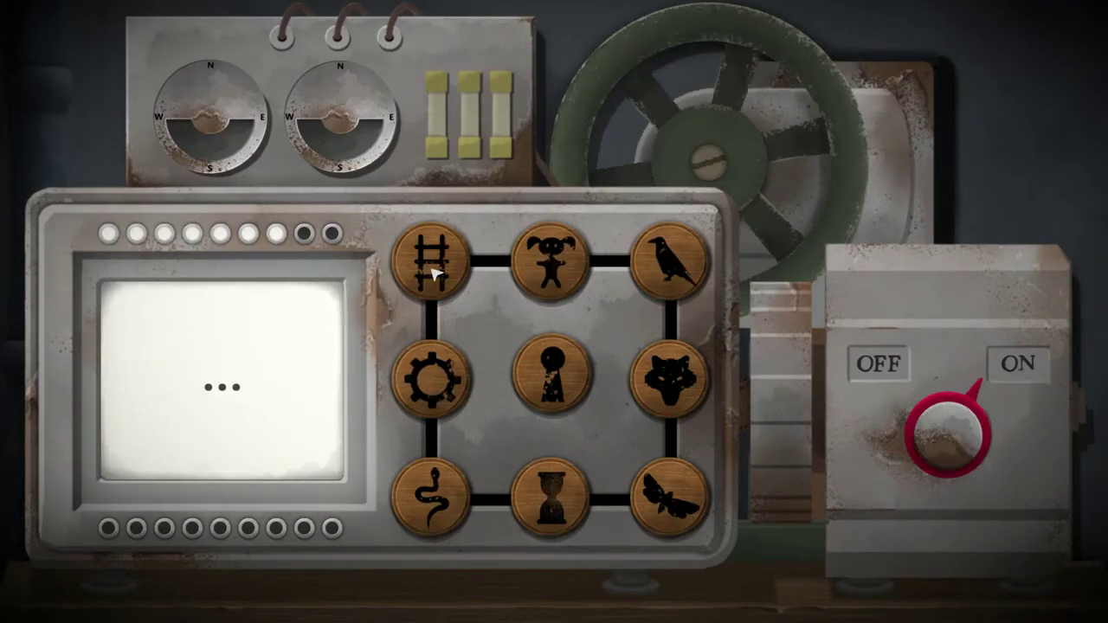
pyautogui.click(552, 262)
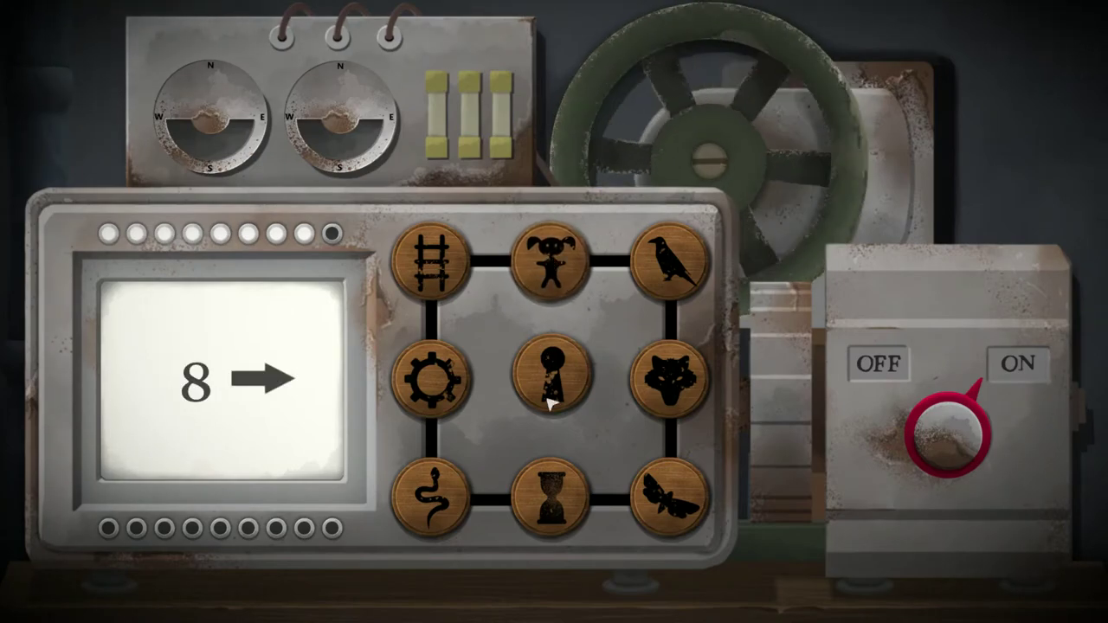
pyautogui.click(669, 498)
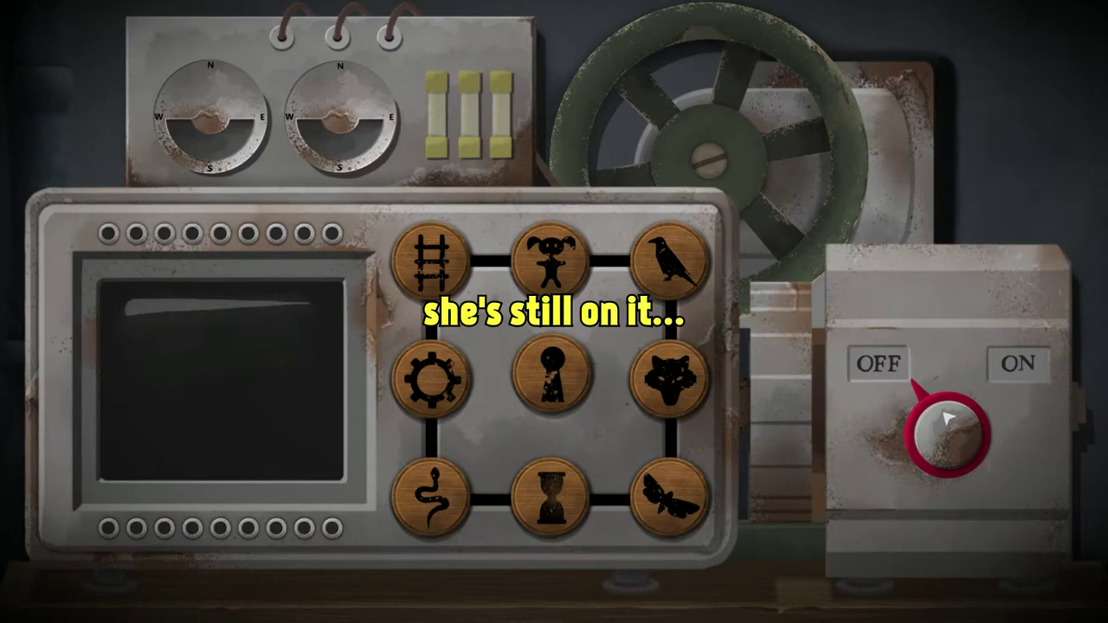
# Power the machine on, enter wolf, crow, snake, snake, then switch it back on
pyautogui.click(948, 418)
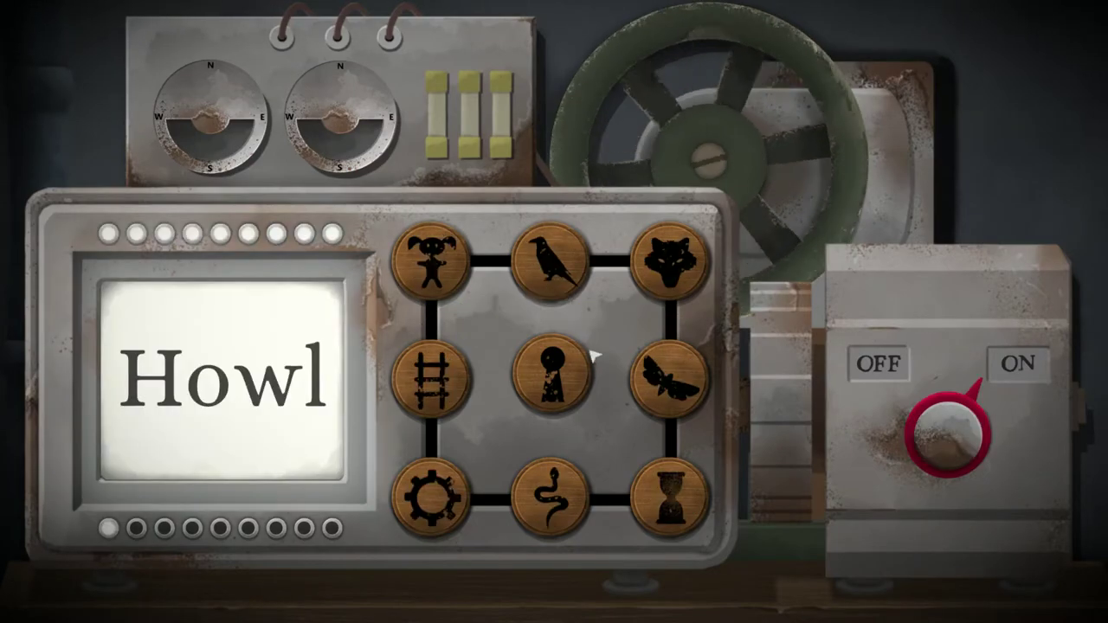
pyautogui.click(667, 268)
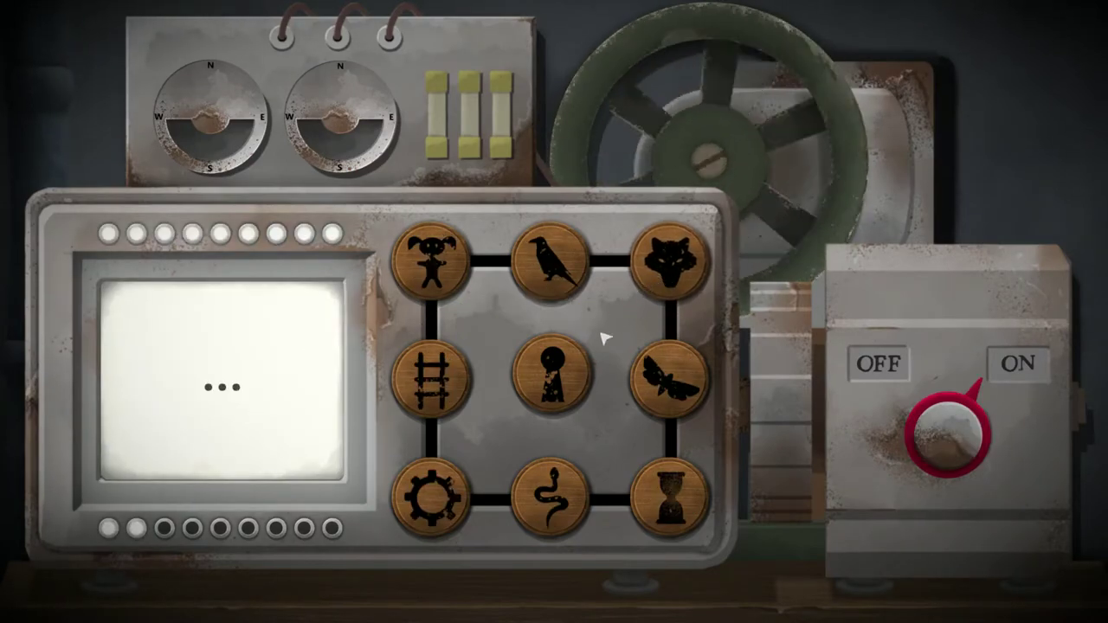
pyautogui.click(551, 262)
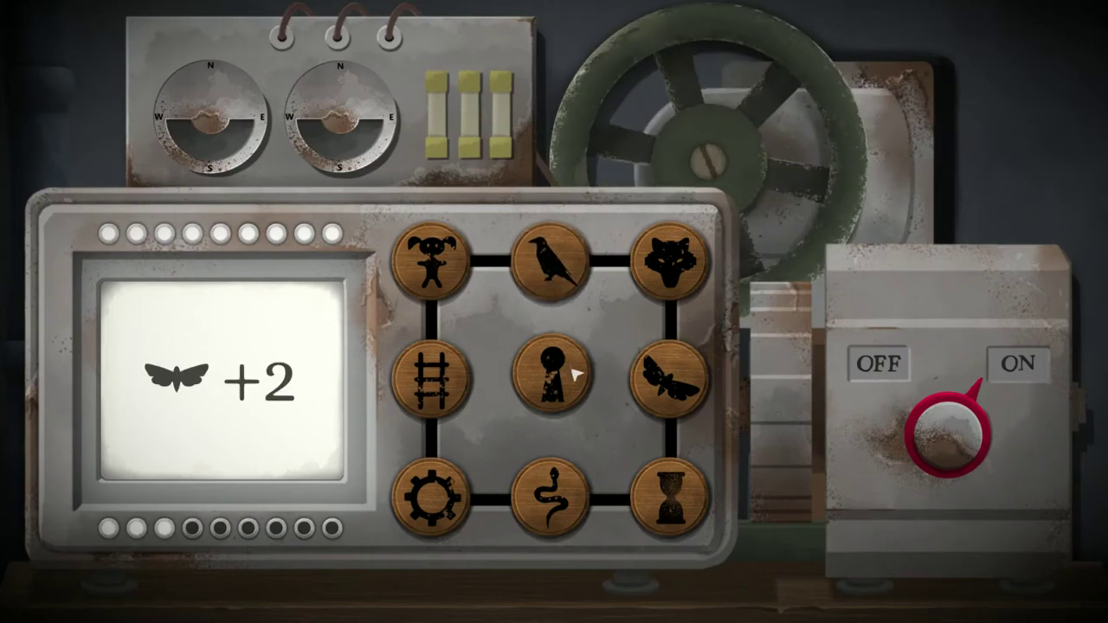
pyautogui.click(556, 500)
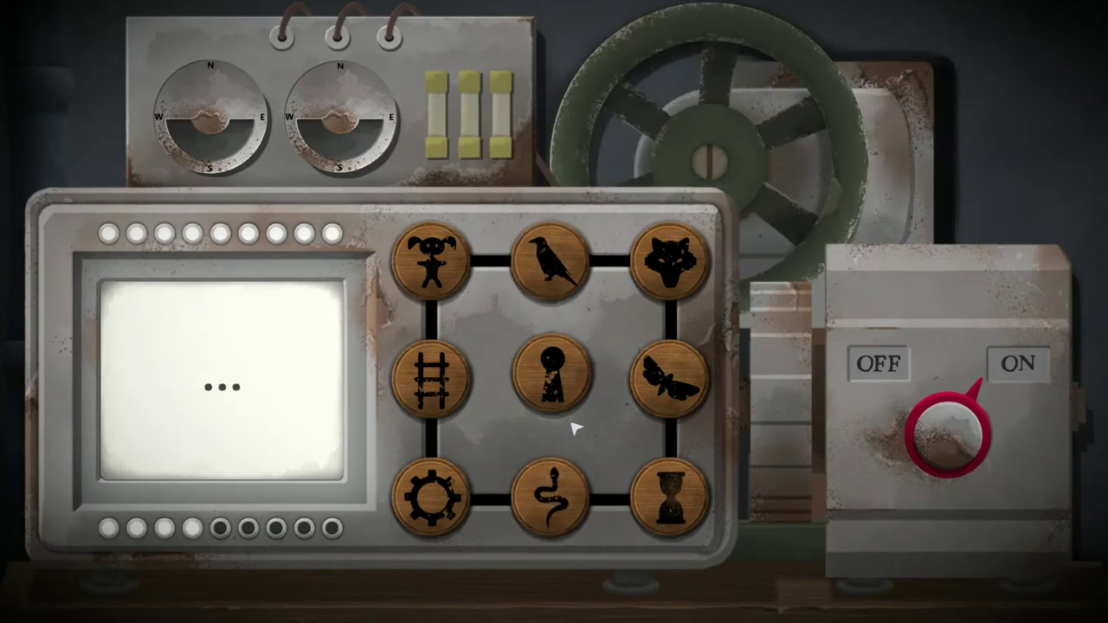
pyautogui.click(554, 498)
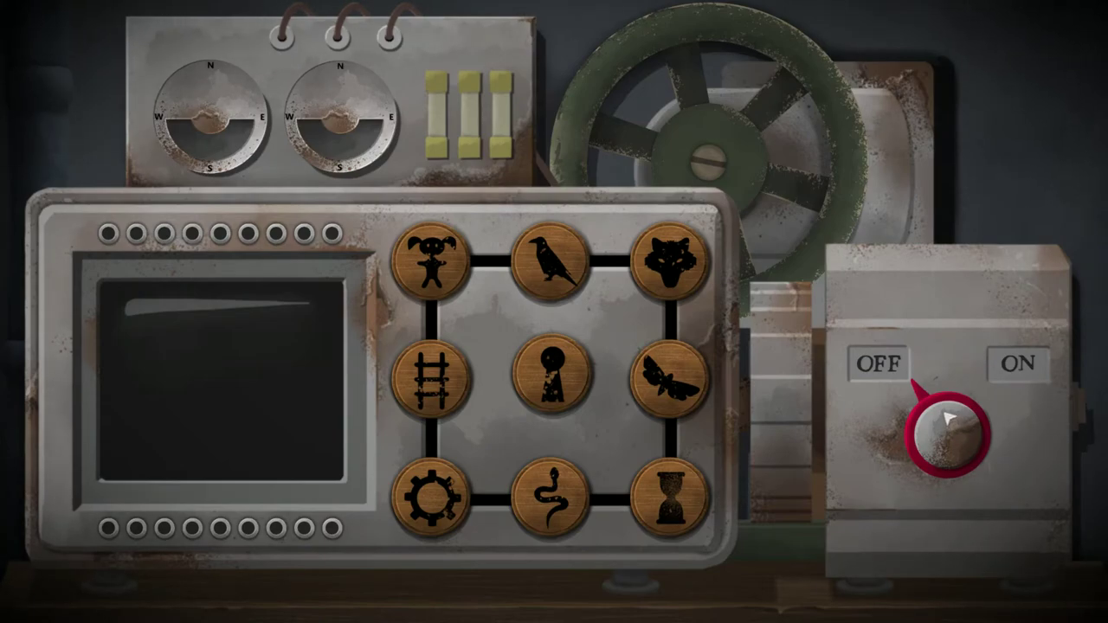
pyautogui.click(950, 419)
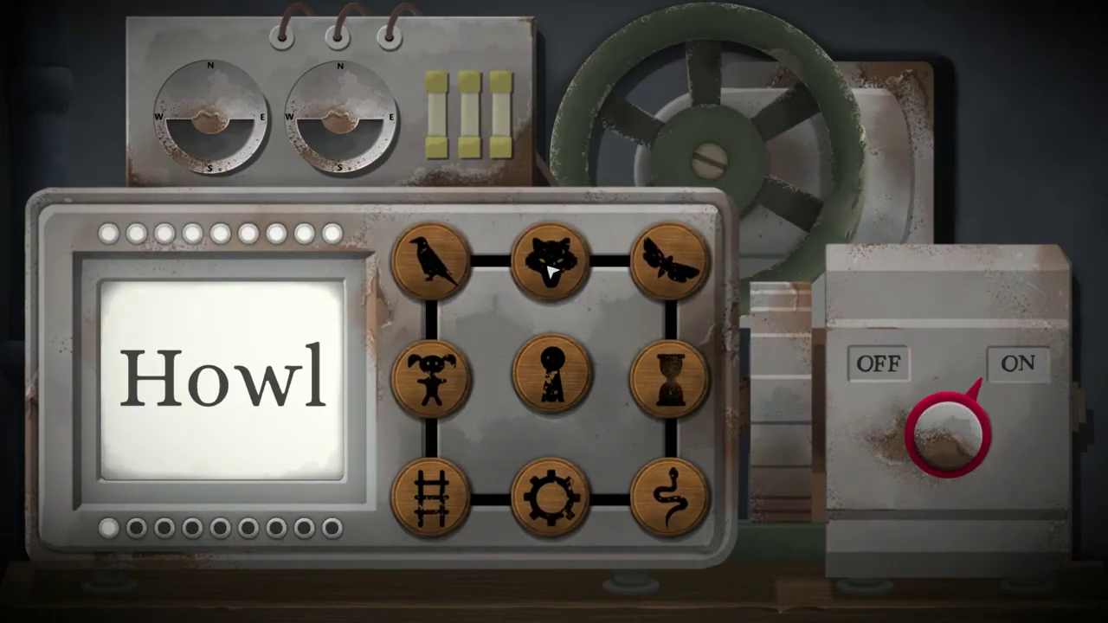
# Enter crow, snake, keyhole, gear, snake, crow, keyhole to reveal the compass
pyautogui.click(433, 260)
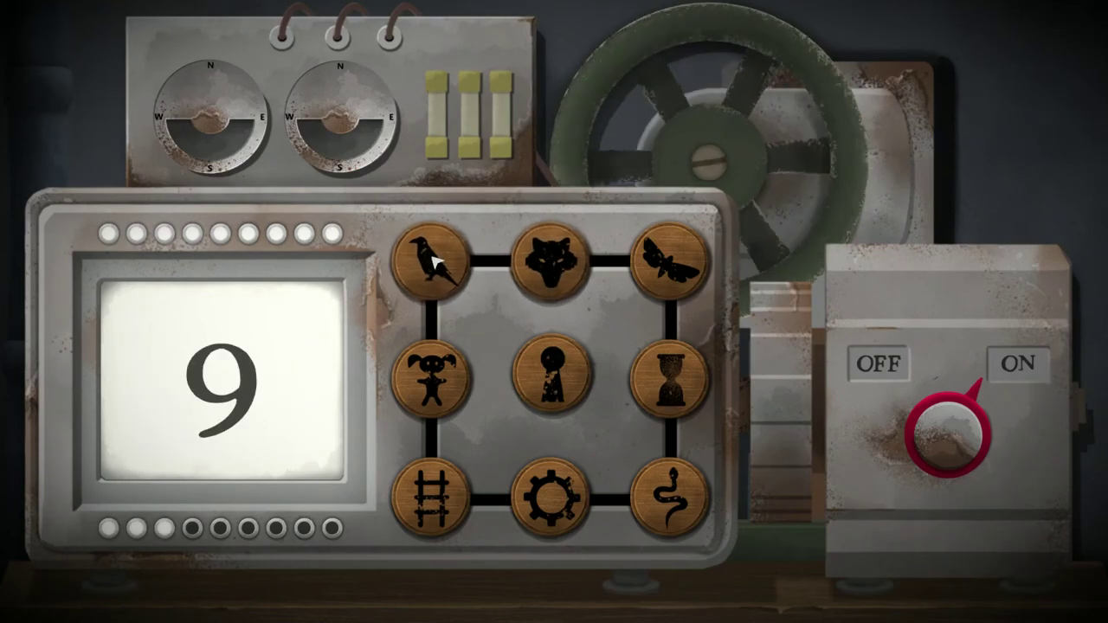
pyautogui.click(673, 498)
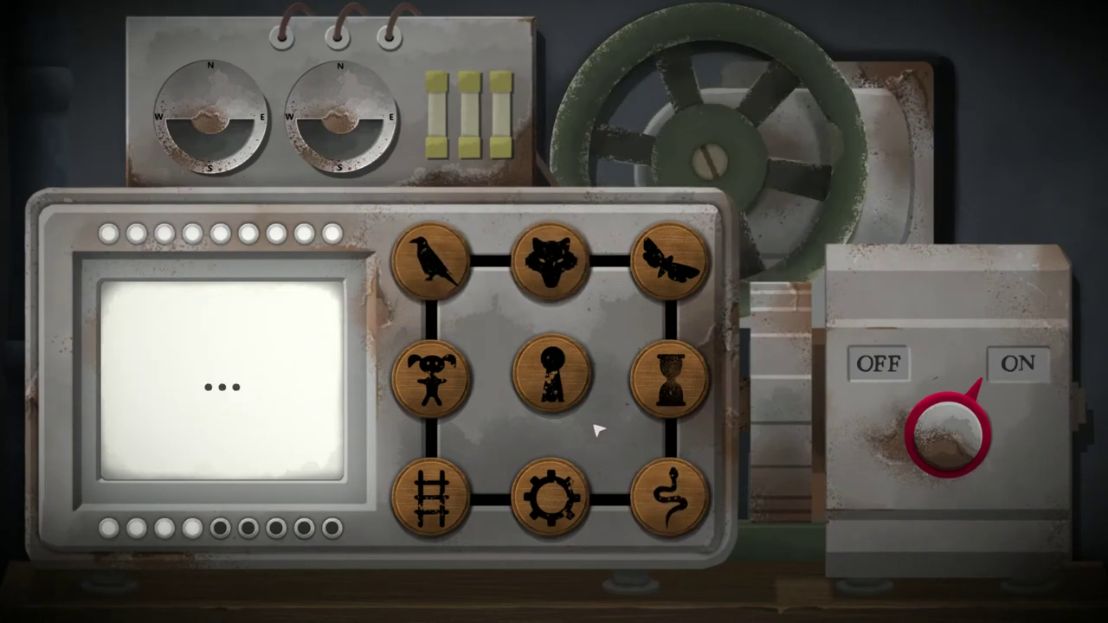
pyautogui.click(552, 378)
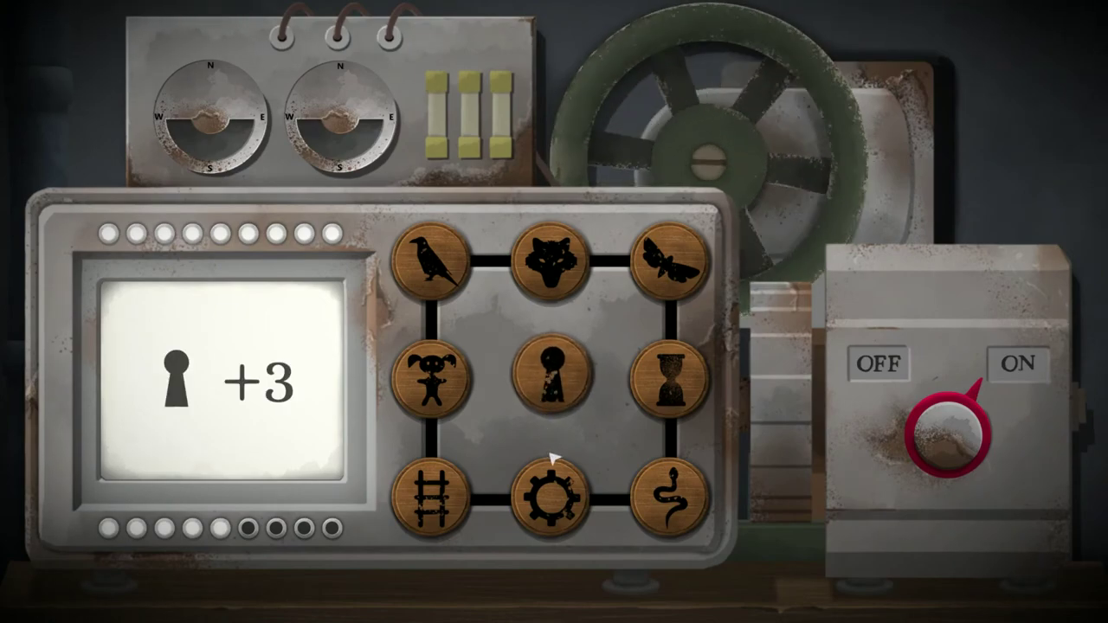
pyautogui.click(552, 504)
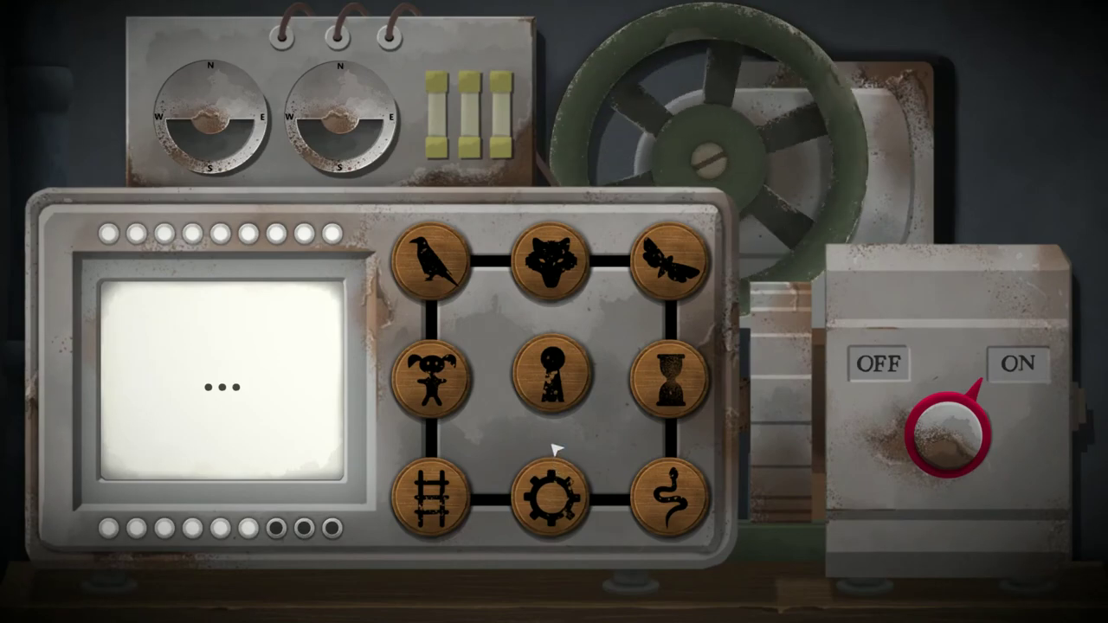
pyautogui.click(697, 504)
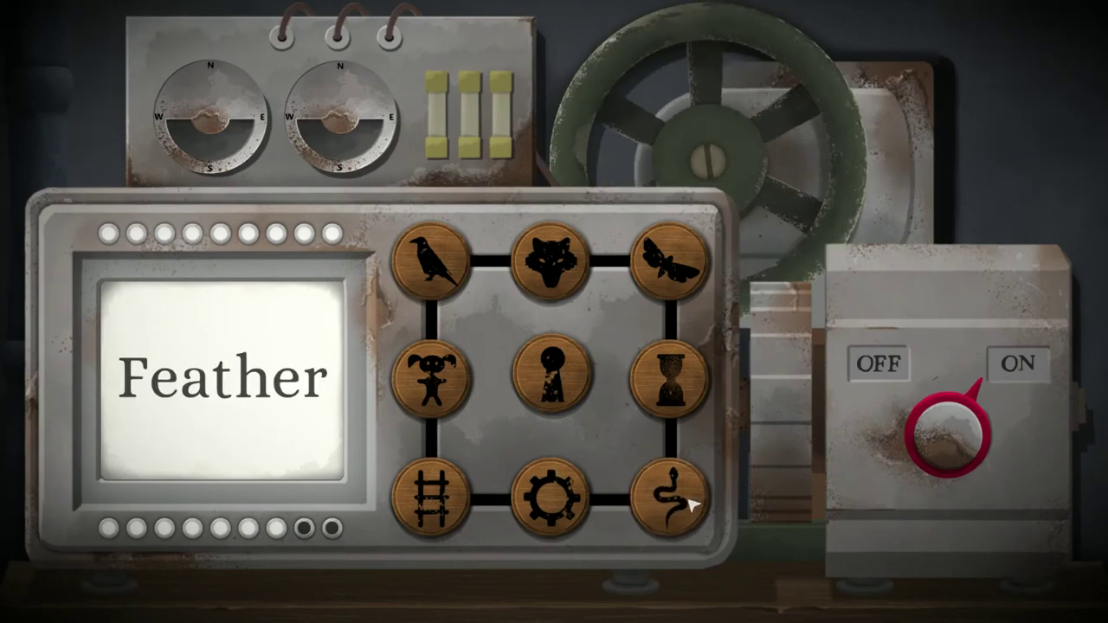
pyautogui.click(437, 268)
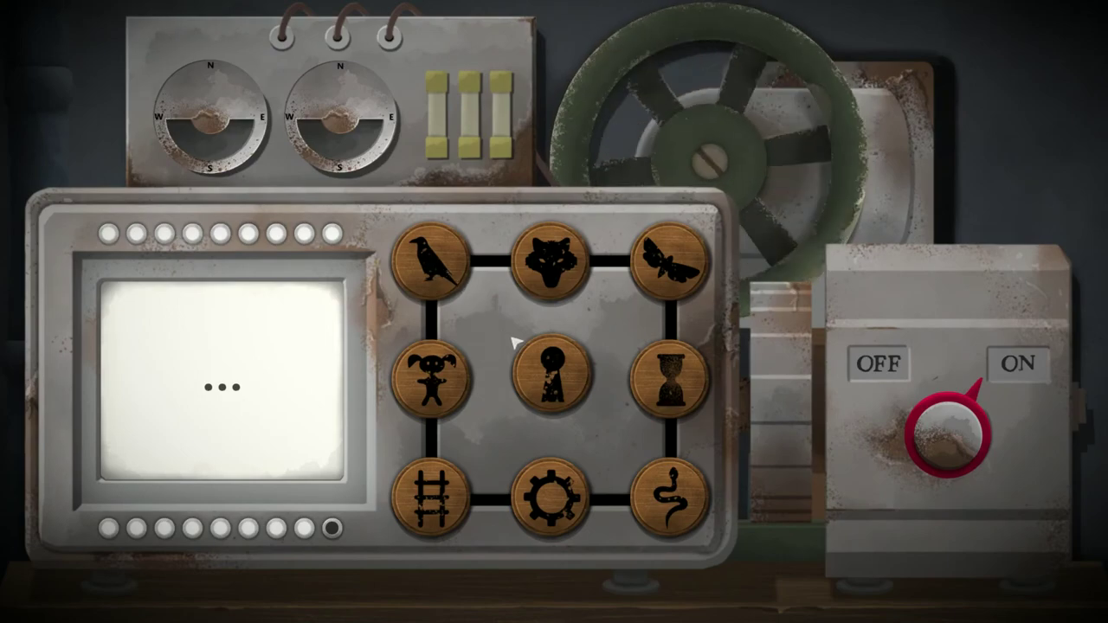
pyautogui.click(554, 388)
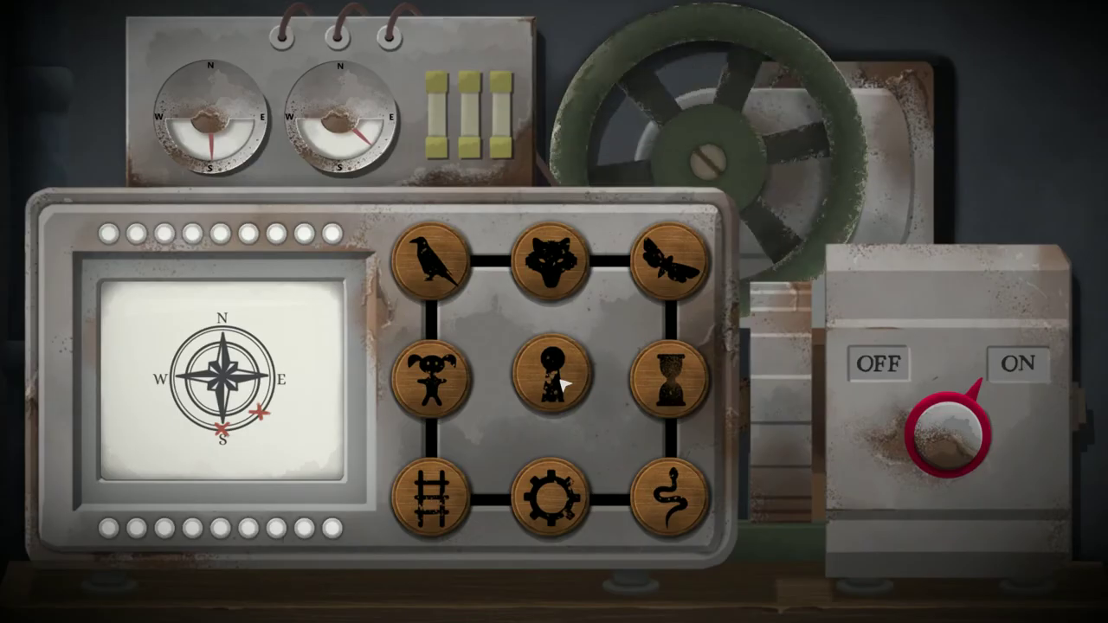
# Switch to File Explorer and open the Game footage and Desktop folders
pyautogui.hotkey('alt', 'Tab')
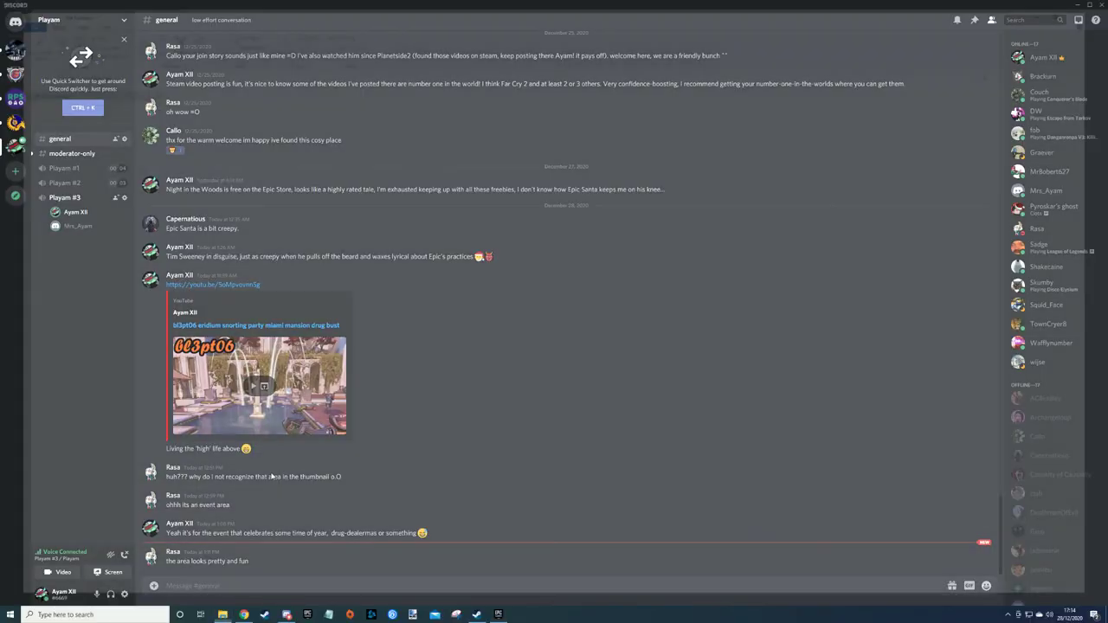
pyautogui.hotkey('alt', 'Tab')
pyautogui.click(39, 142)
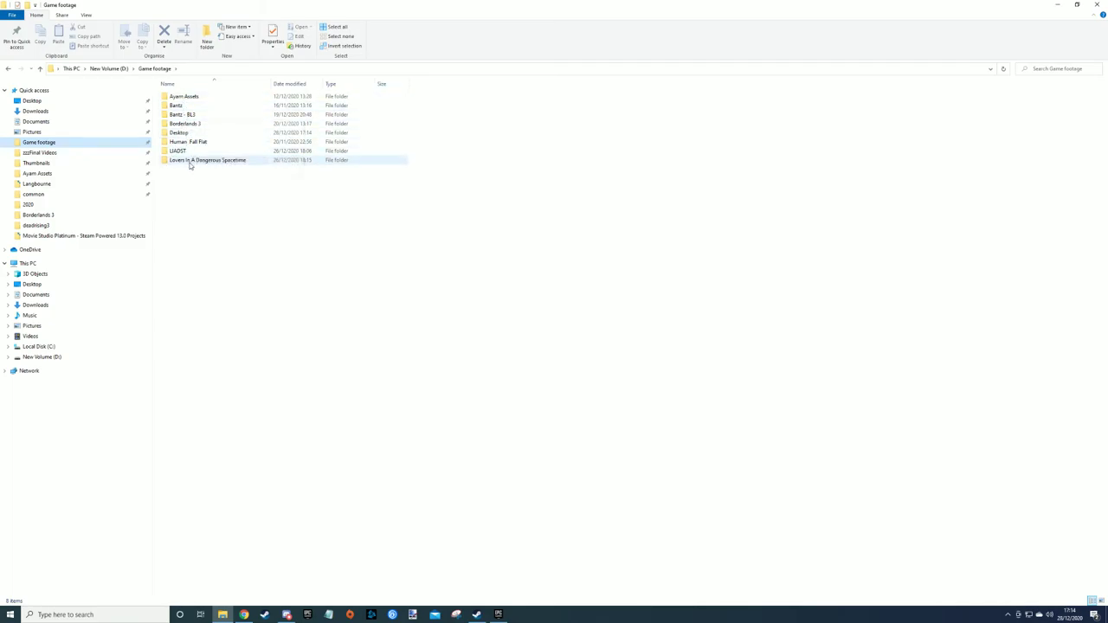
pyautogui.doubleClick(179, 132)
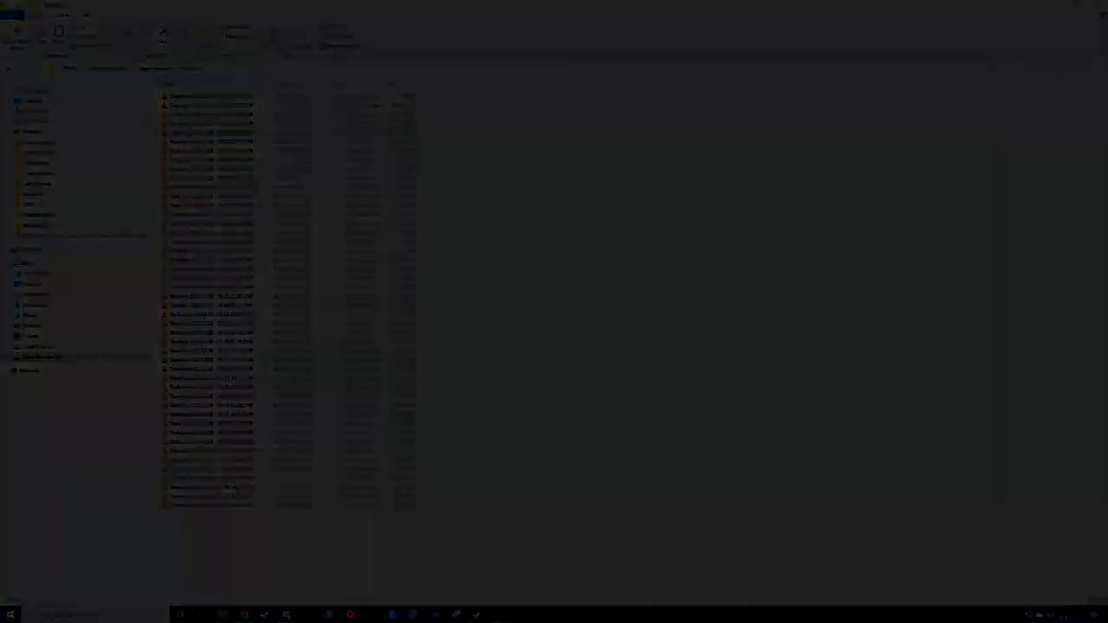